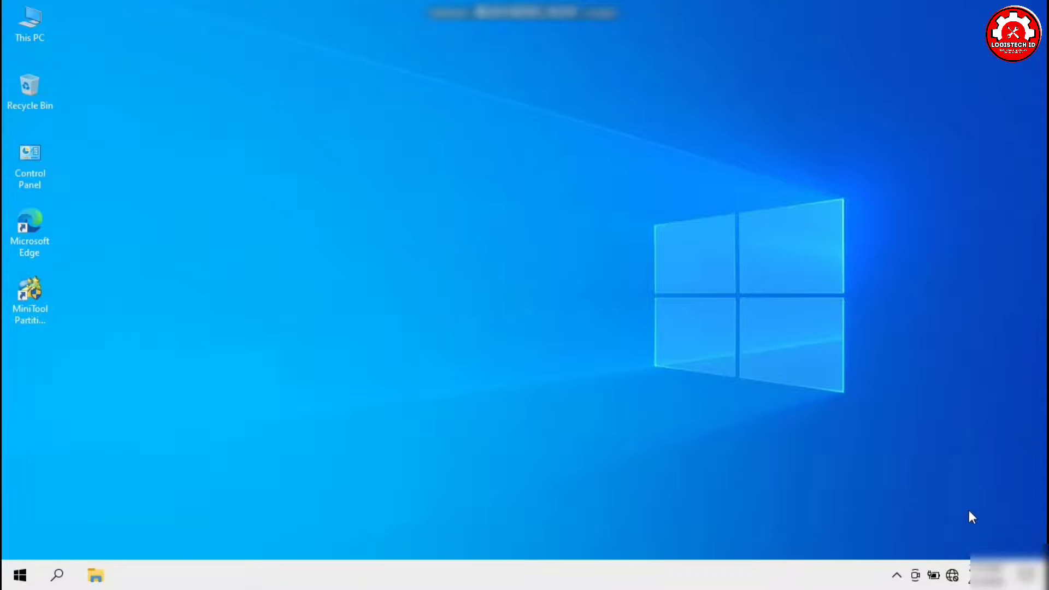
Step: Check the available network connections, and open Device Manager in Computer Management for This PC
left_click(952, 574)
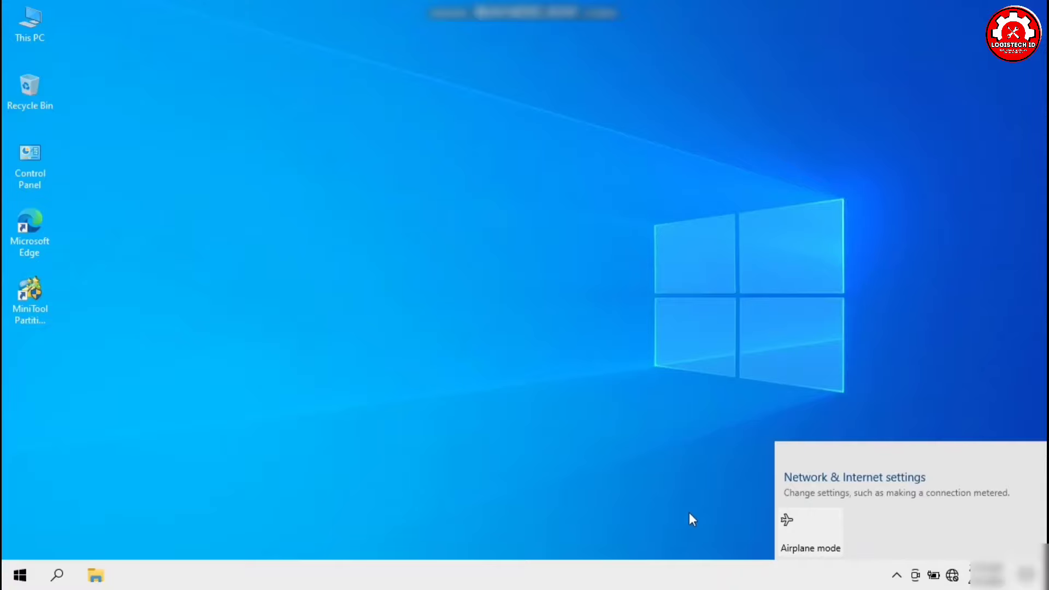
left_click(65, 460)
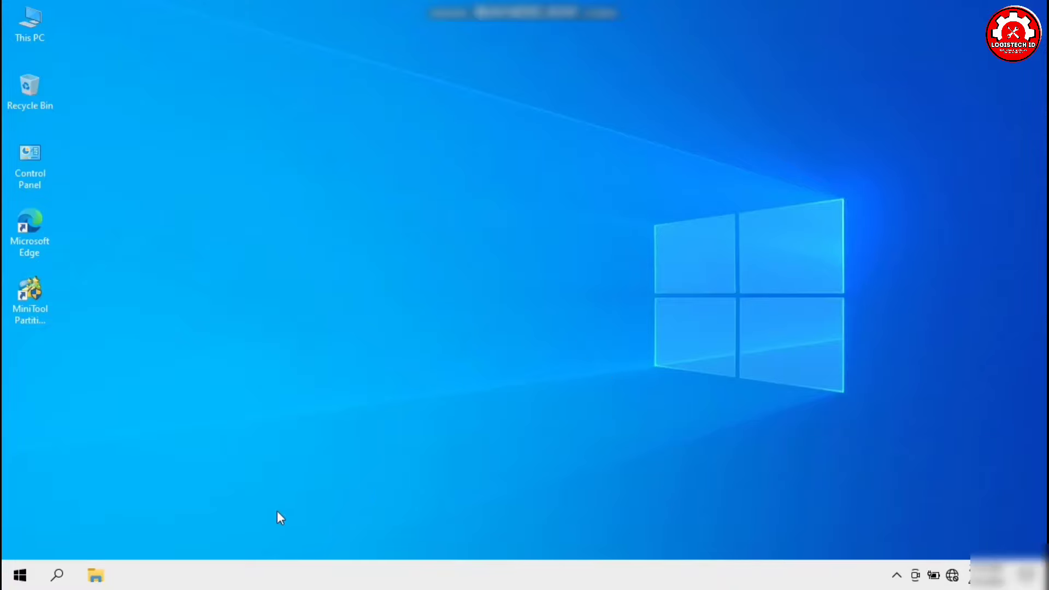
left_click(96, 575)
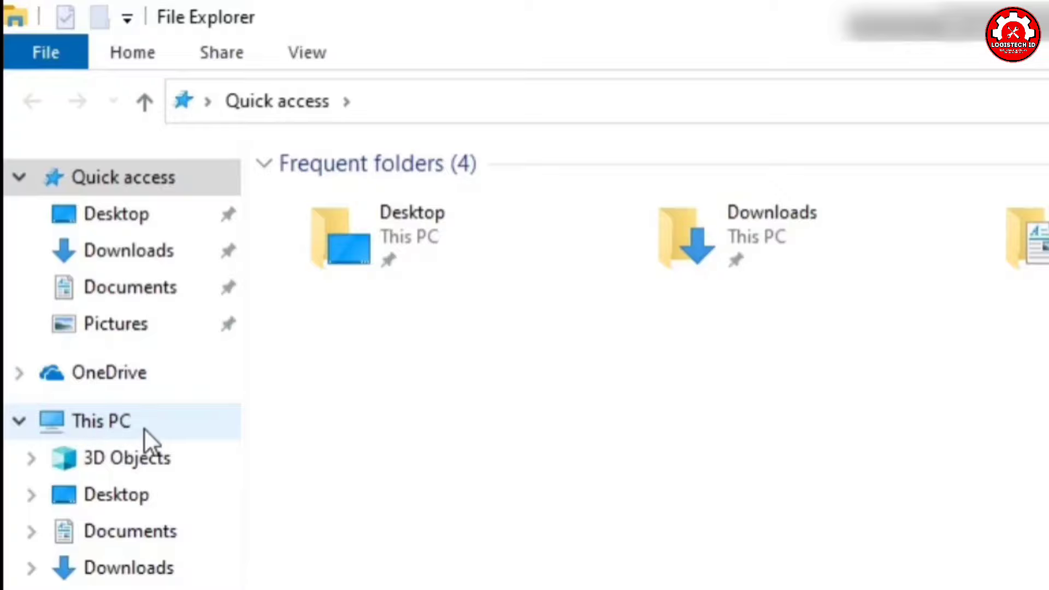
right_click(129, 424)
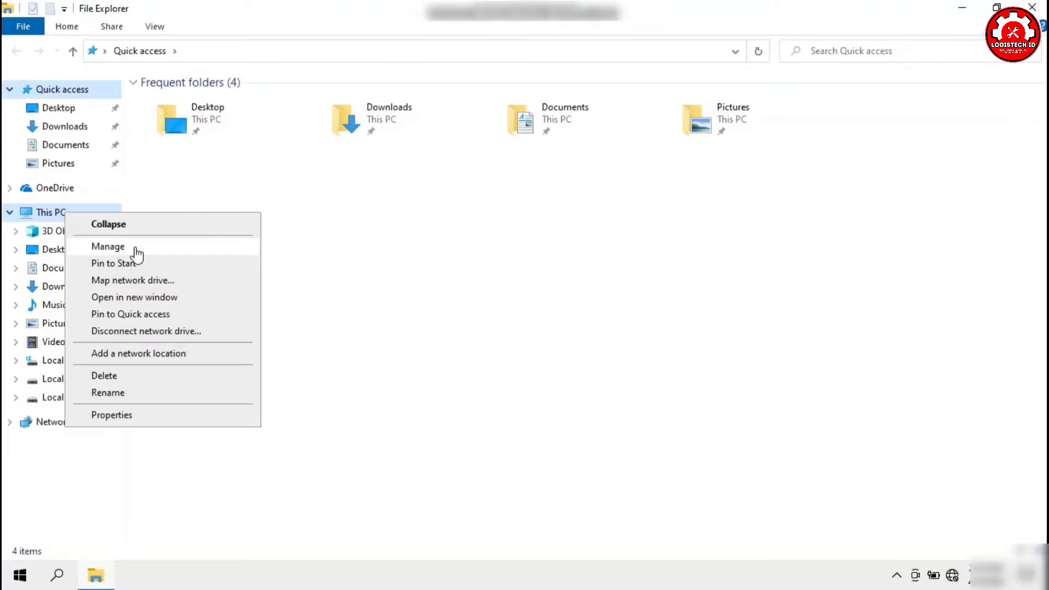
left_click(136, 252)
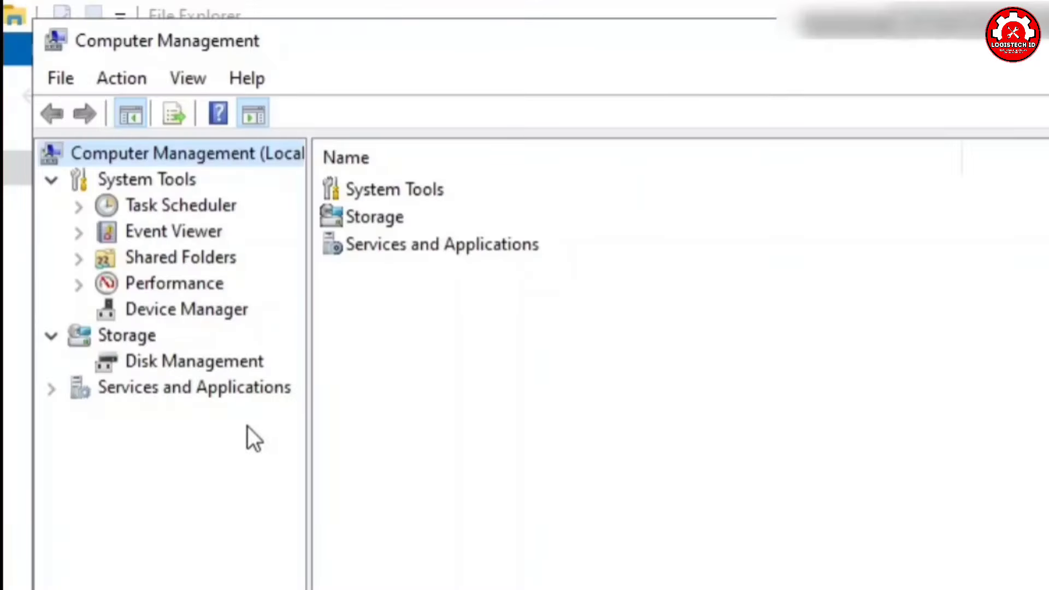
left_click(208, 310)
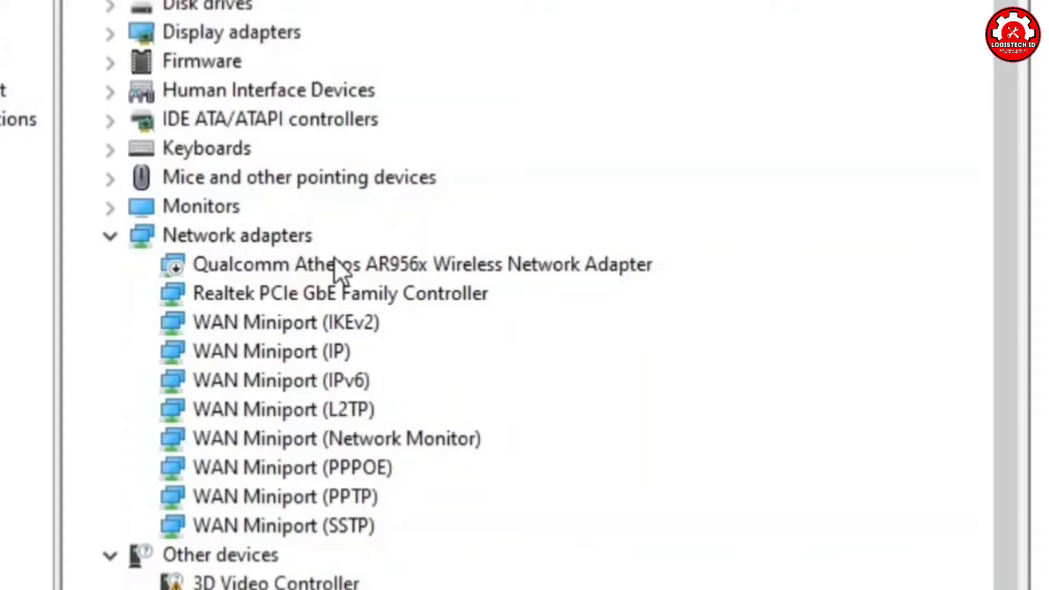
Step: Enable the Qualcomm Atheros AR956x Wireless Network Adapter
left_click(262, 265)
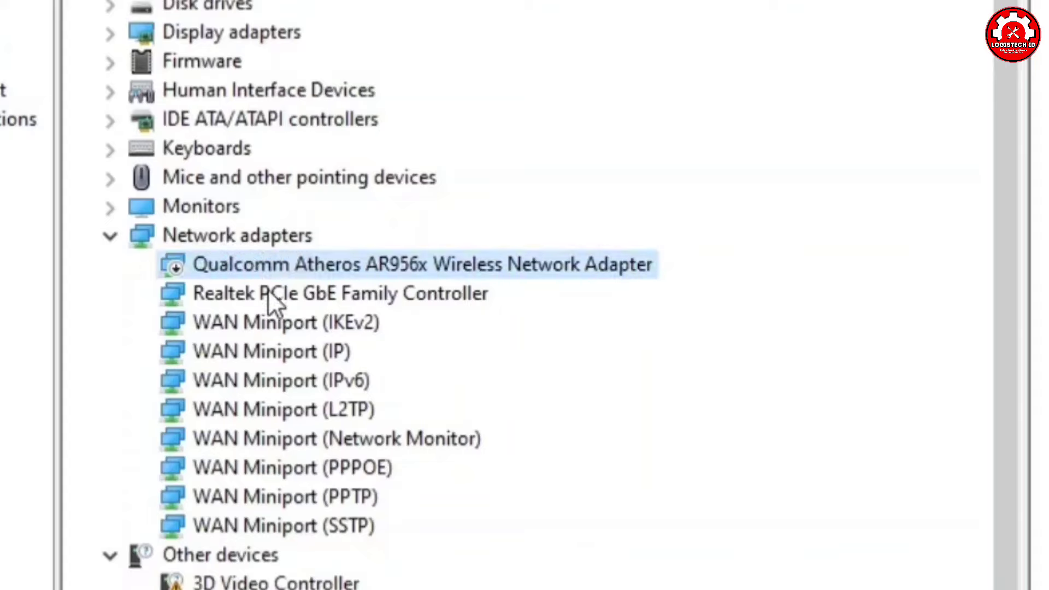
right_click(251, 264)
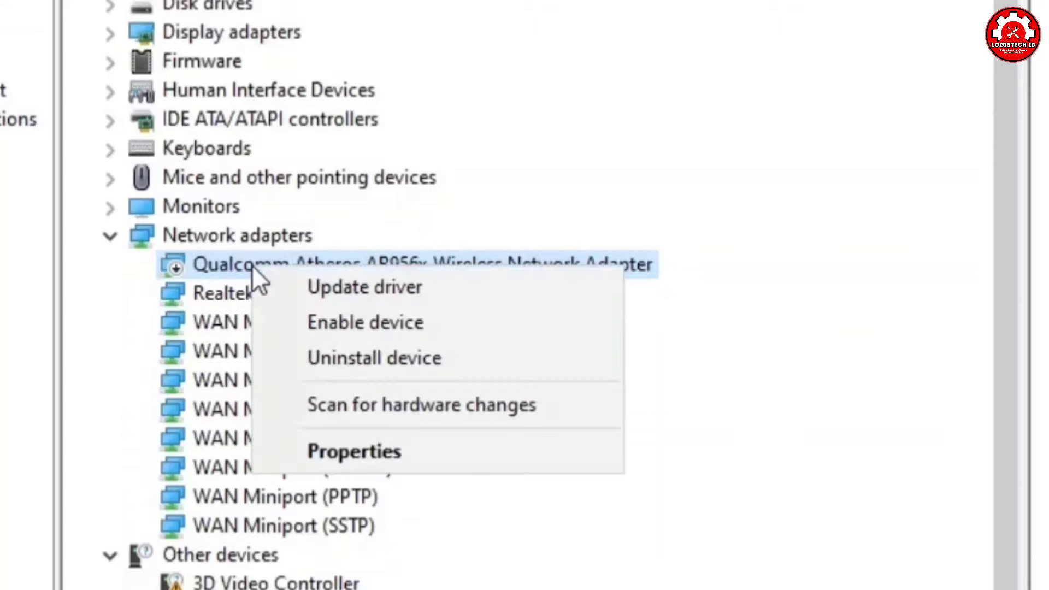
left_click(352, 323)
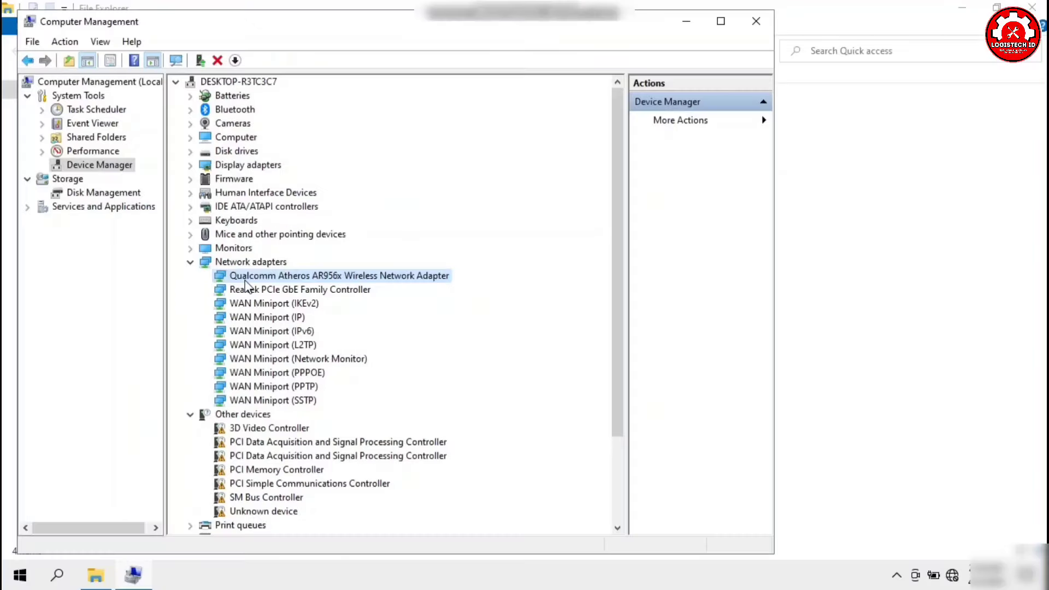
Step: Disconnect from the POCO F4 GT Wi-Fi network and close the network list
left_click(952, 580)
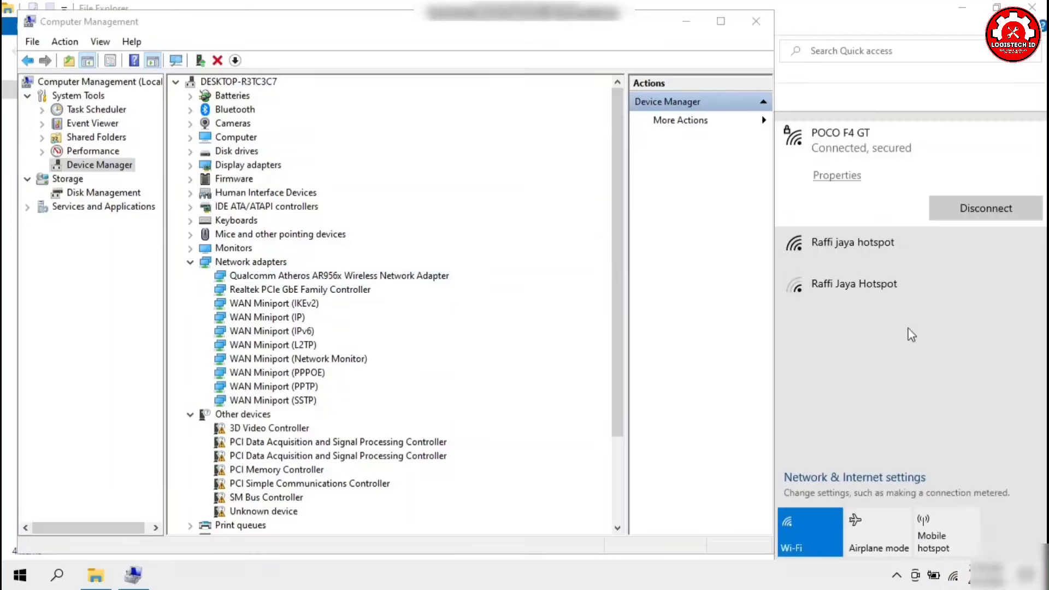
left_click(954, 204)
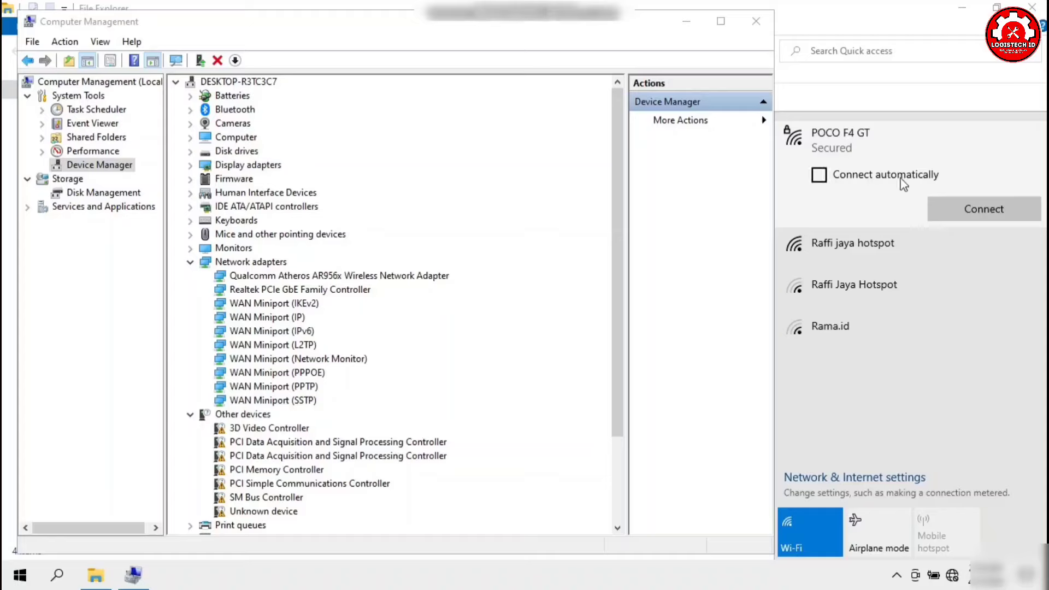
left_click(820, 587)
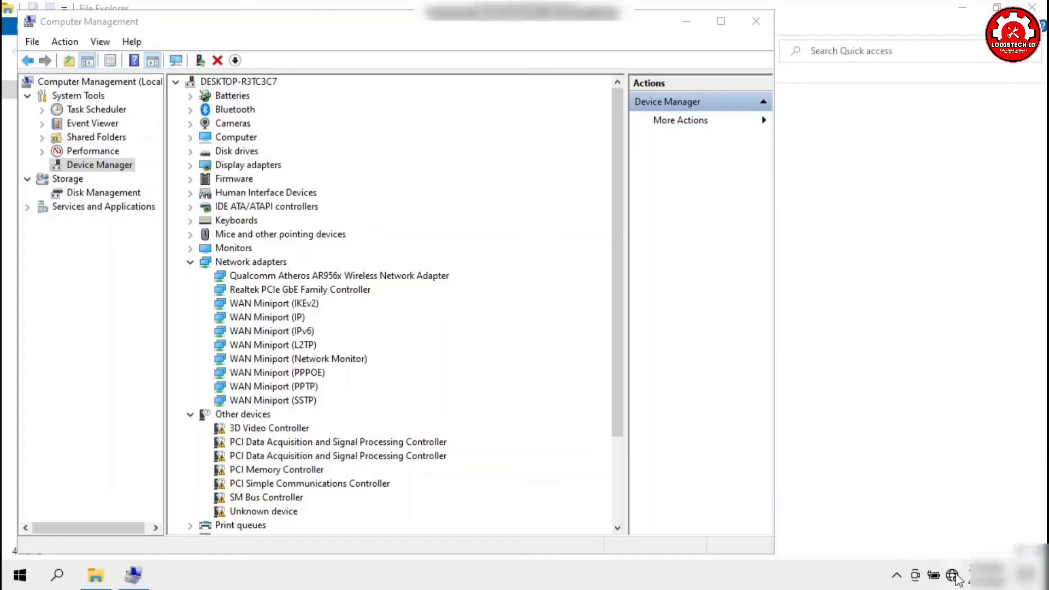
Step: Review the list of available Wi-Fi networks
left_click(952, 574)
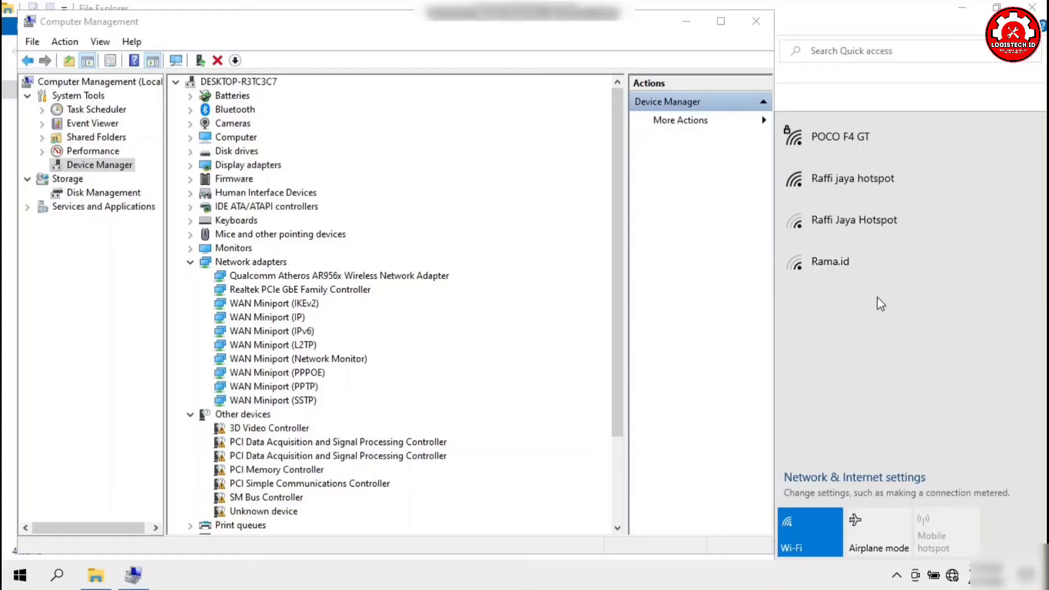
left_click(854, 479)
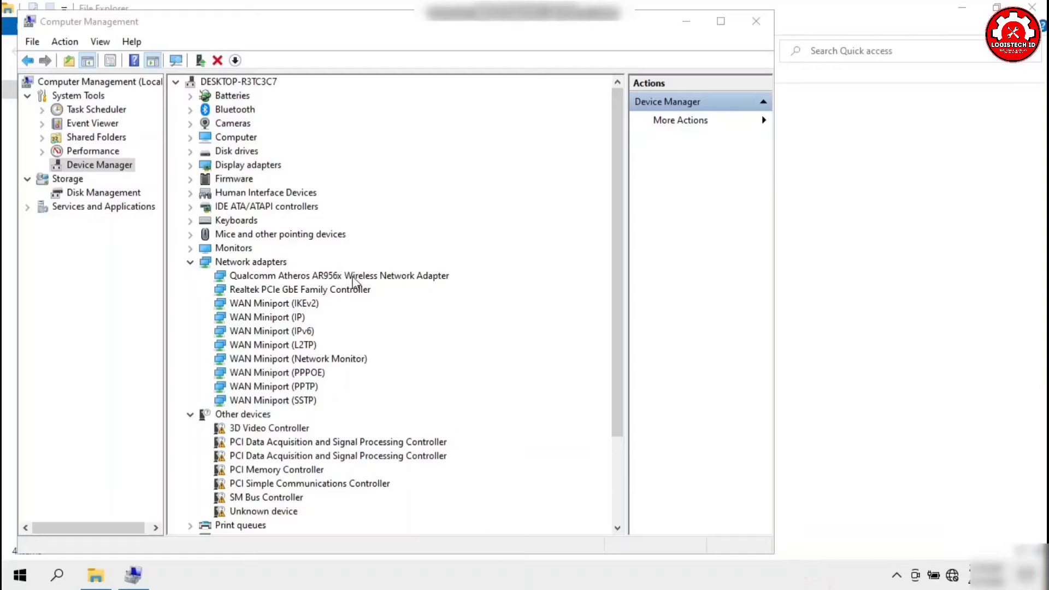
left_click(953, 576)
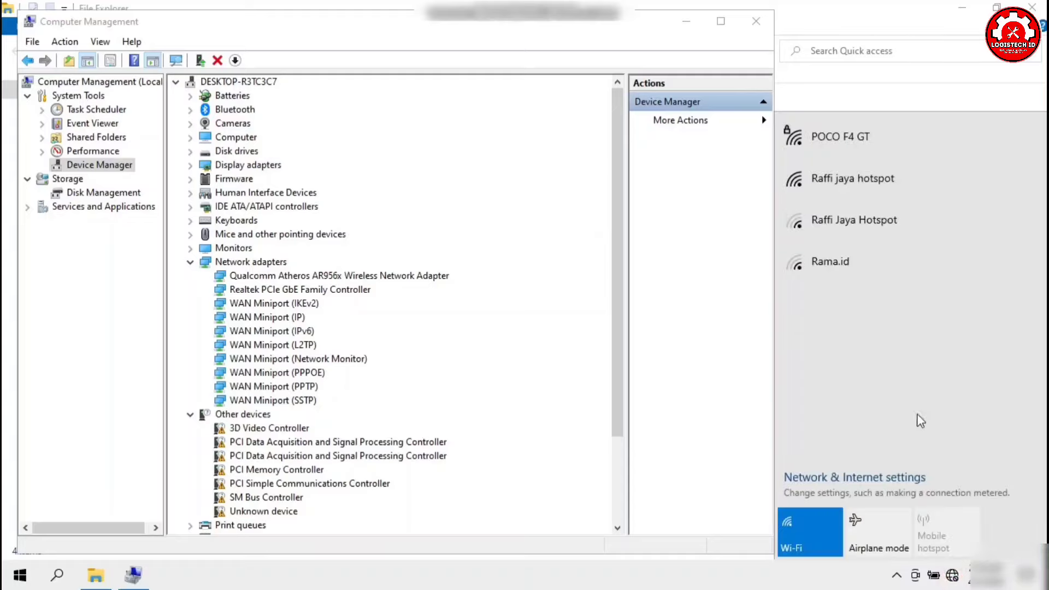
left_click(795, 583)
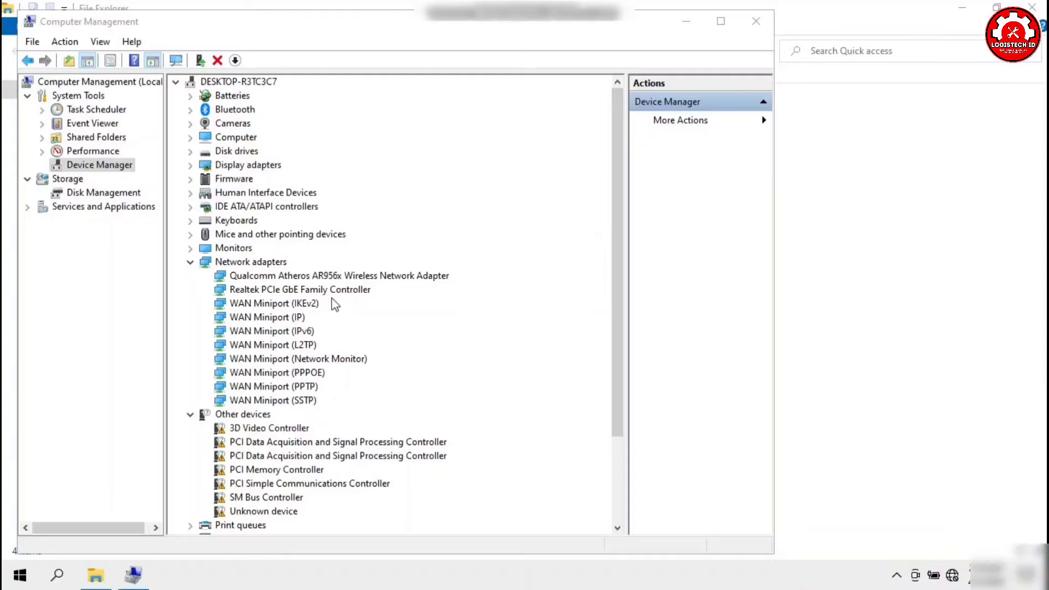
Step: Uninstall the Qualcomm Atheros AR956x Wireless Network Adapter device
left_click(279, 279)
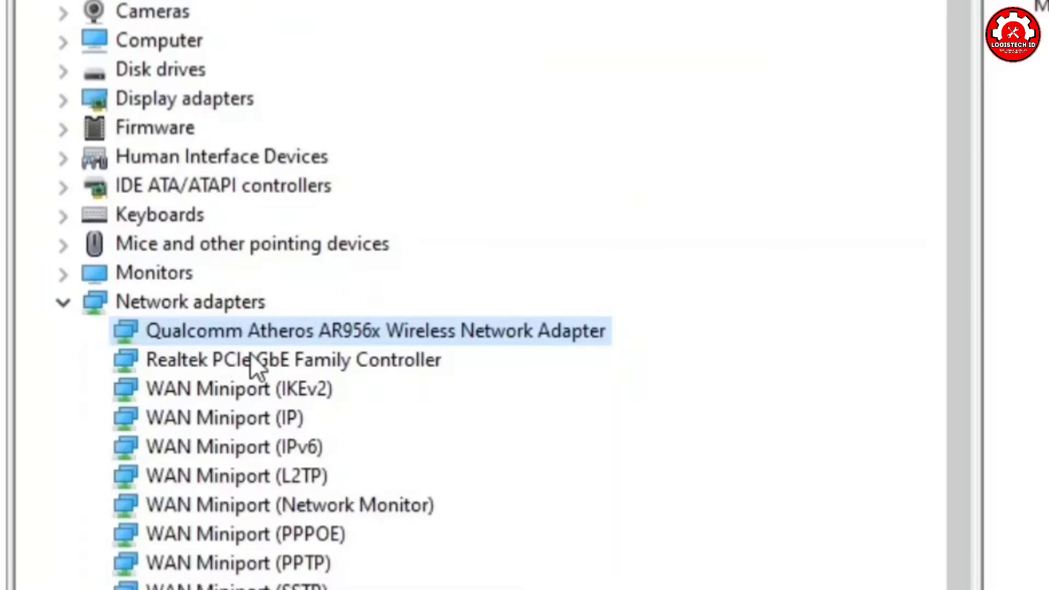
right_click(260, 330)
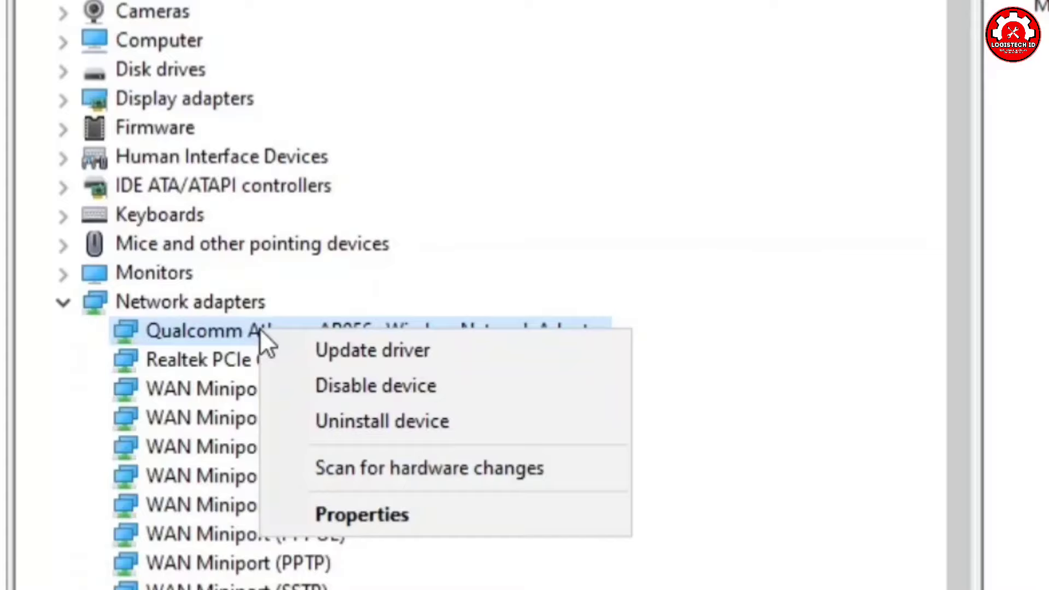
left_click(408, 422)
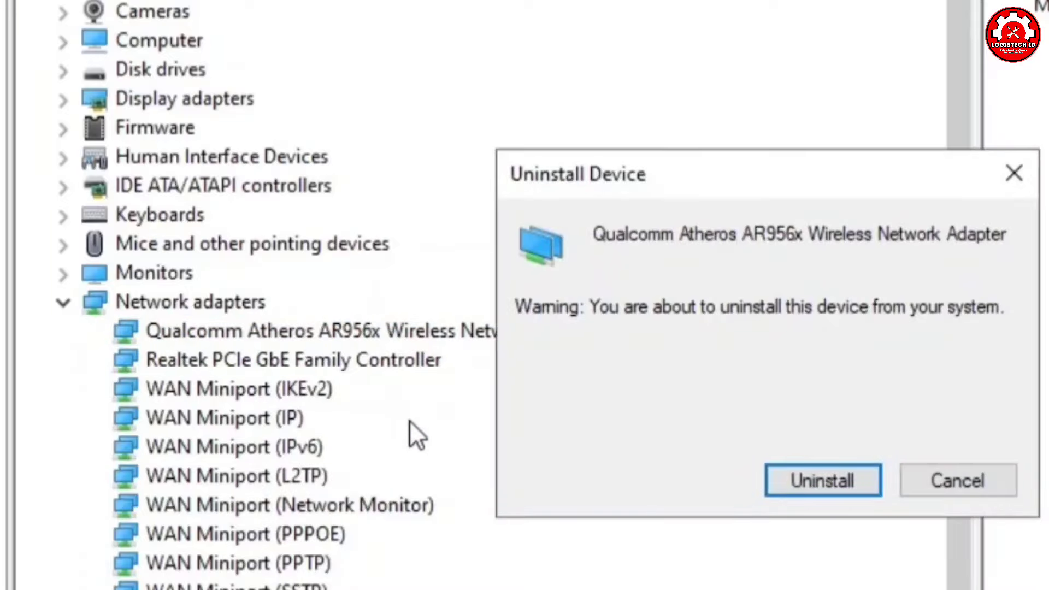
left_click(830, 482)
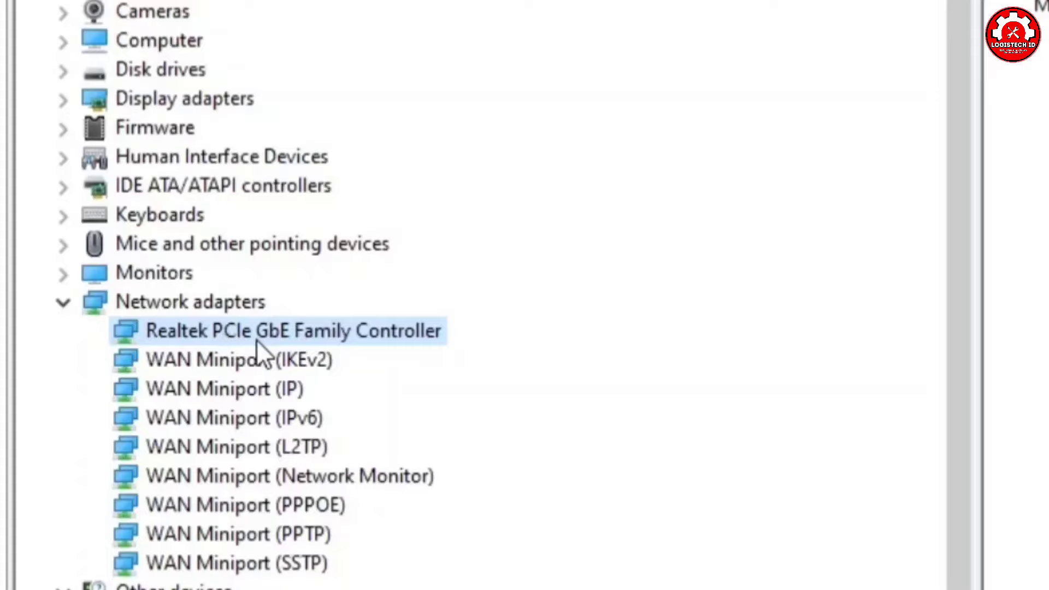
Step: Uninstall the Realtek PCIe GbE Family Controller device
right_click(292, 338)
left_click(390, 435)
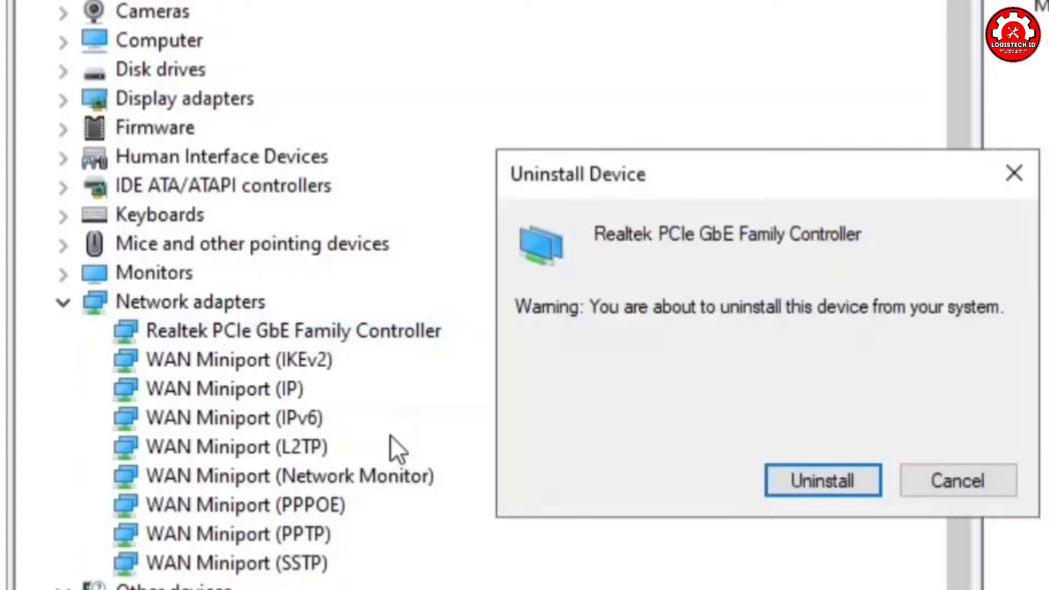
left_click(787, 481)
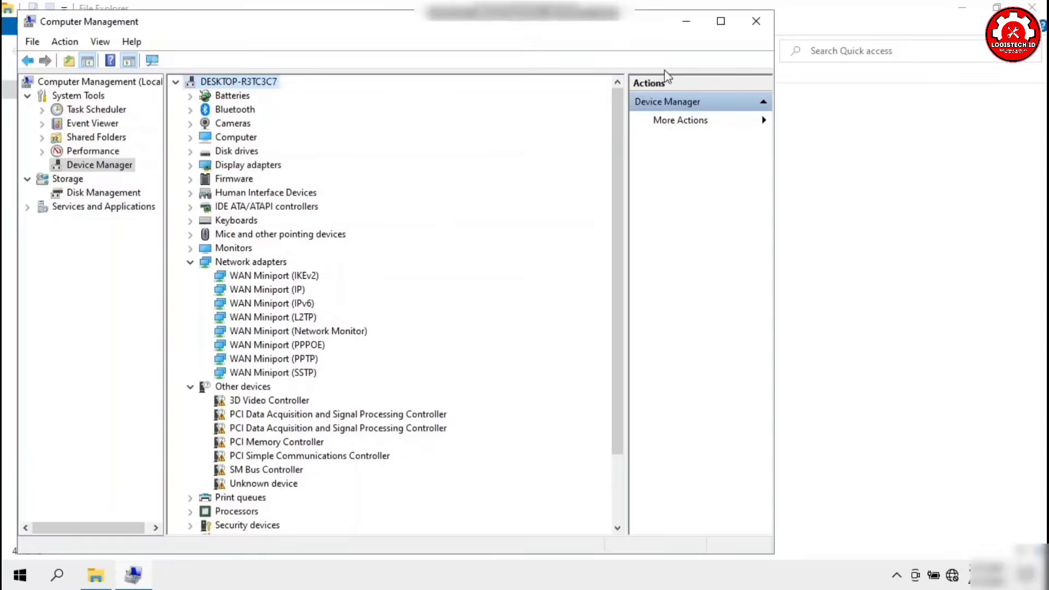
Step: Close the open windows and restart the computer
left_click(755, 21)
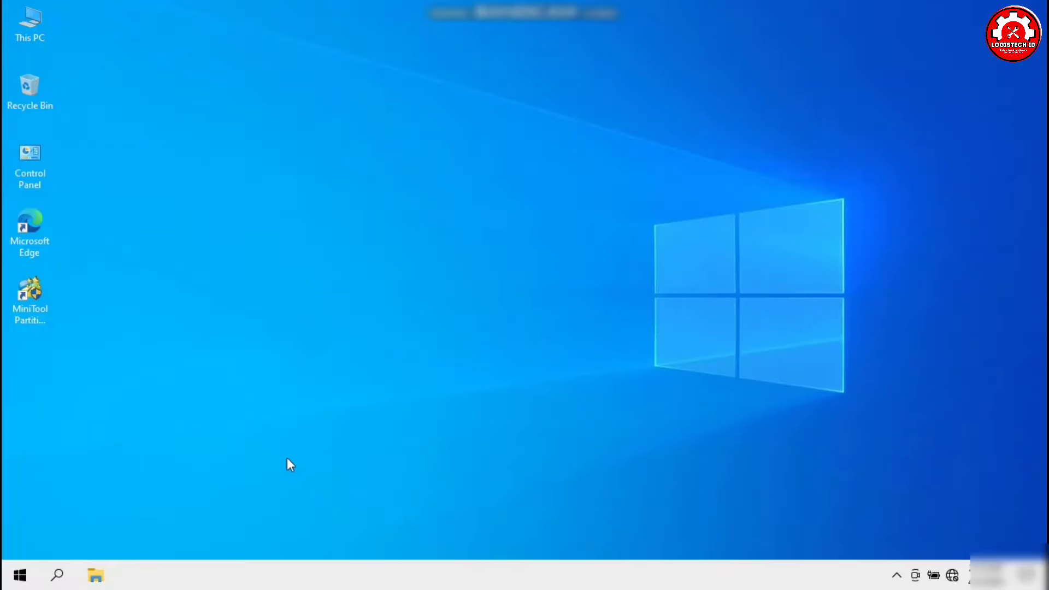
left_click(20, 575)
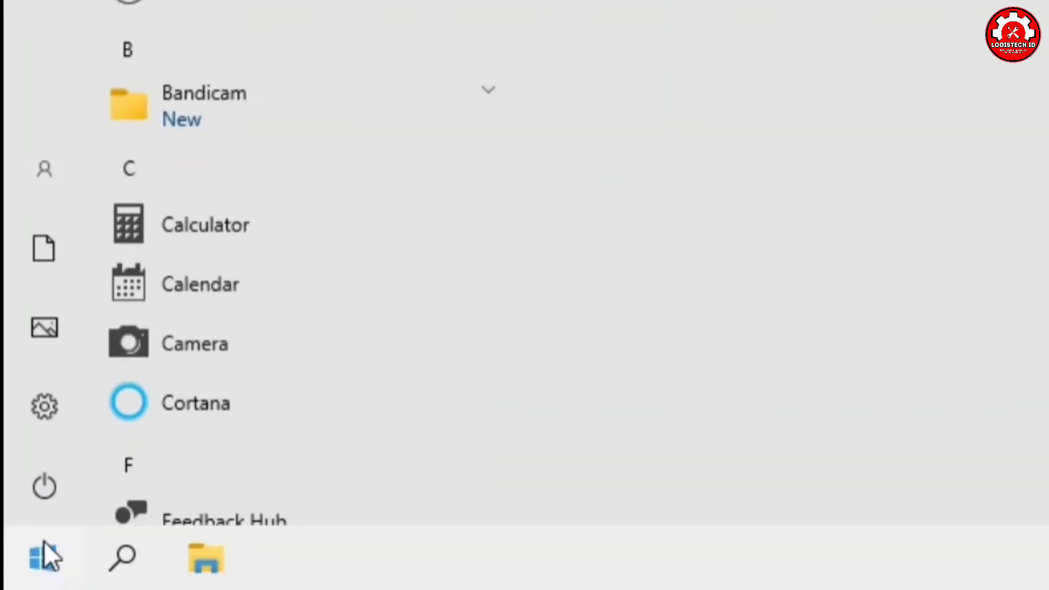
left_click(45, 498)
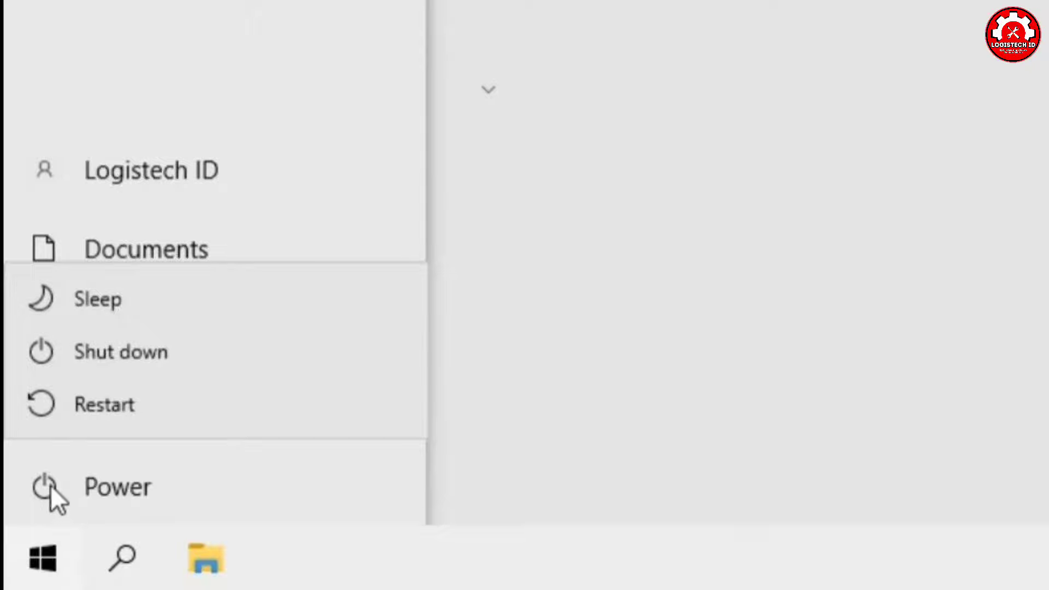
left_click(98, 418)
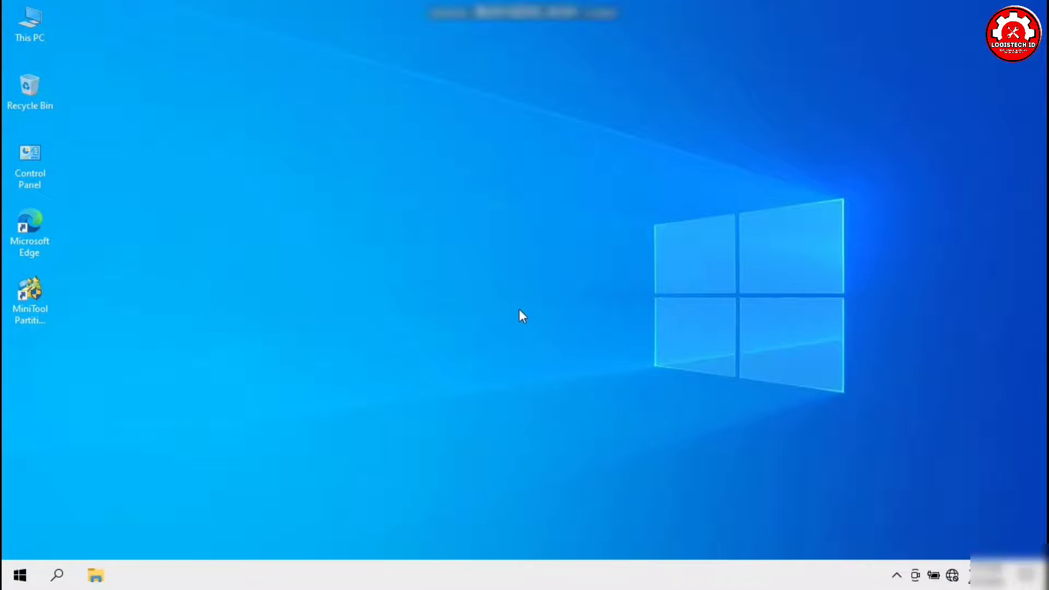
Step: Refresh the desktop and check which Wi-Fi networks are available after the restart
right_click(663, 225)
left_click(701, 268)
left_click(952, 574)
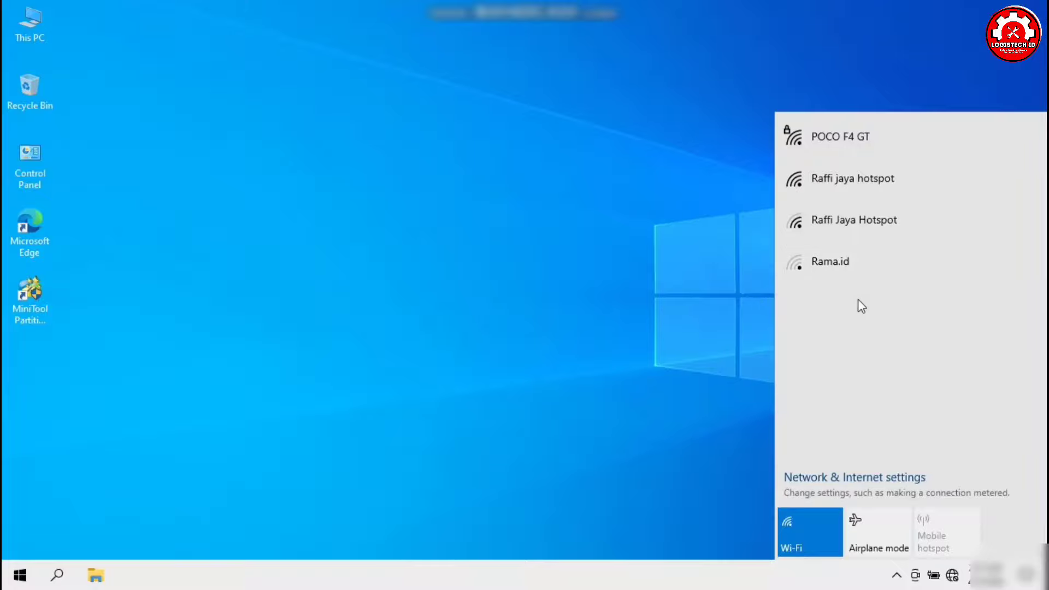
left_click(648, 354)
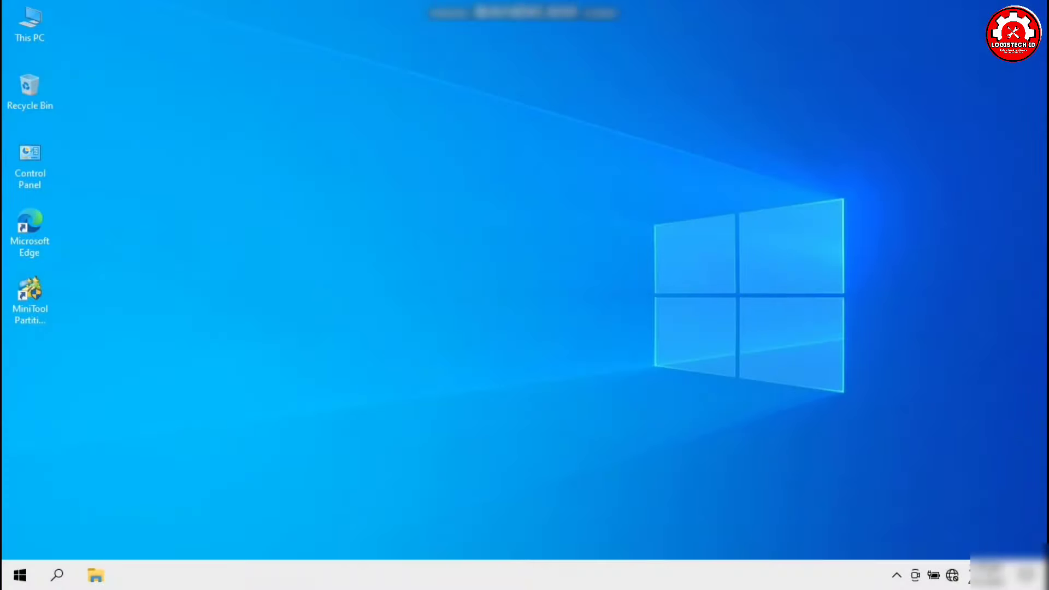
Step: Check the available network connections, and open the Troubleshoot settings by searching Windows Settings for "diag"
left_click(951, 575)
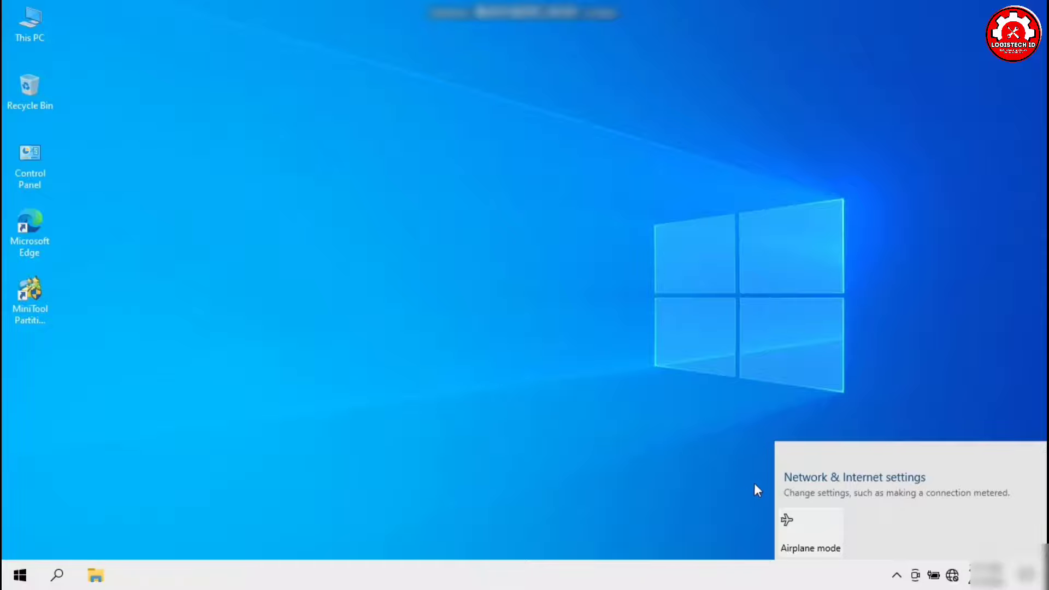
left_click(551, 414)
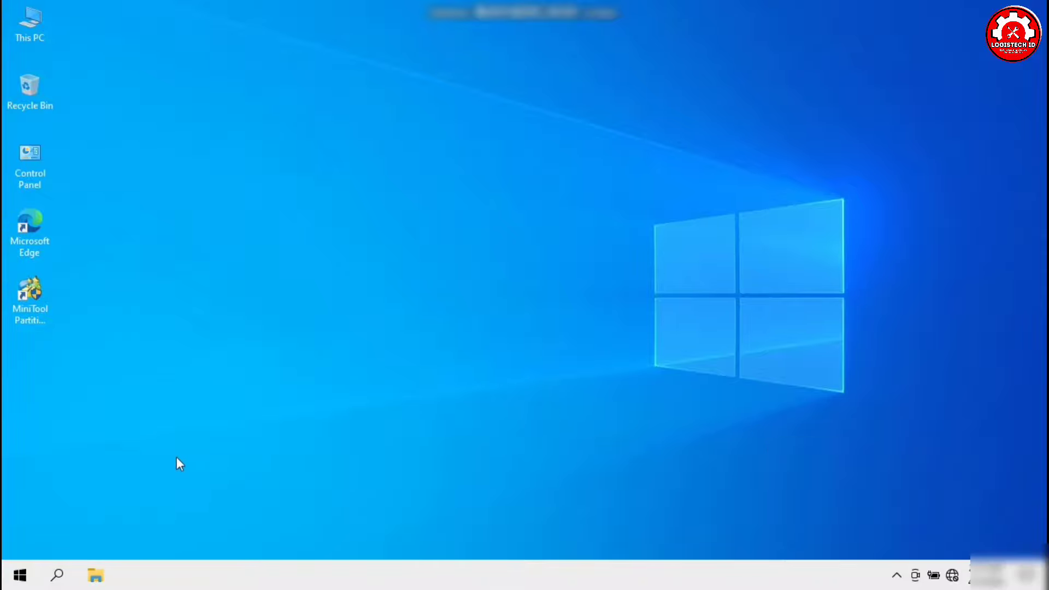
left_click(20, 574)
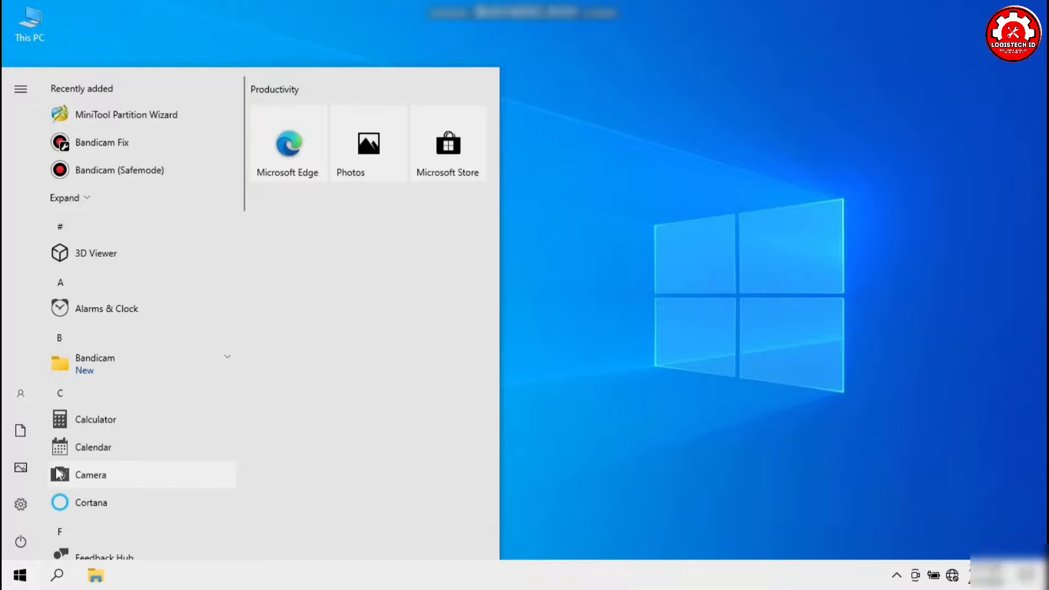
left_click(18, 503)
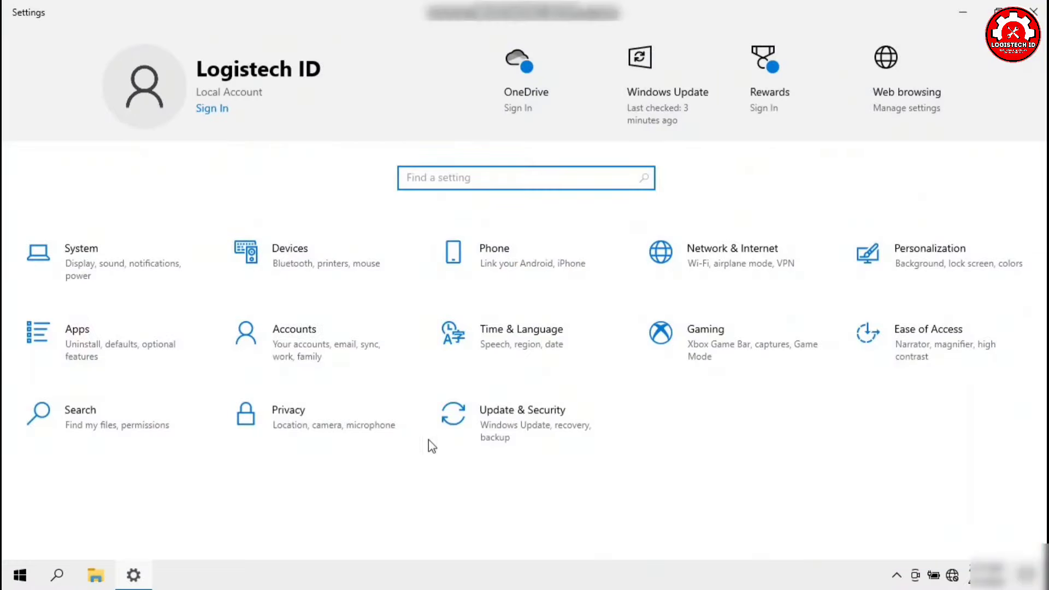
left_click(484, 178)
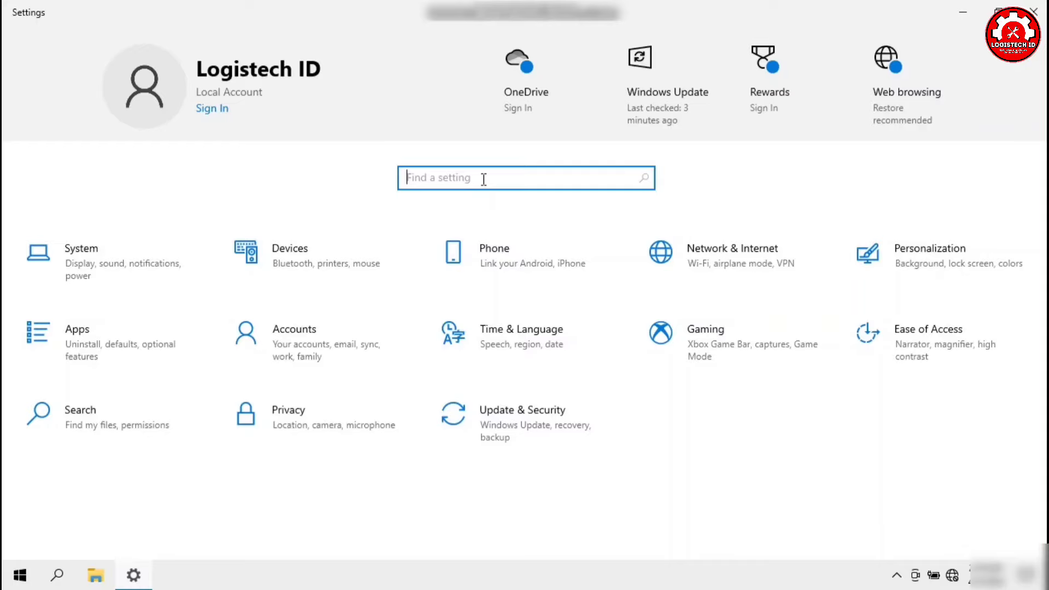
type("diag")
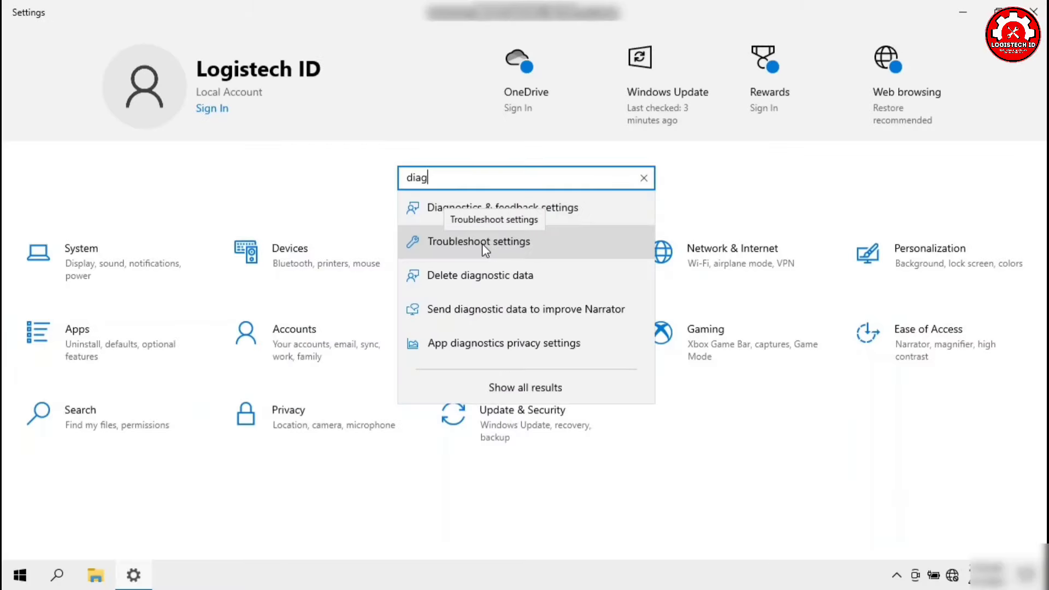
left_click(473, 332)
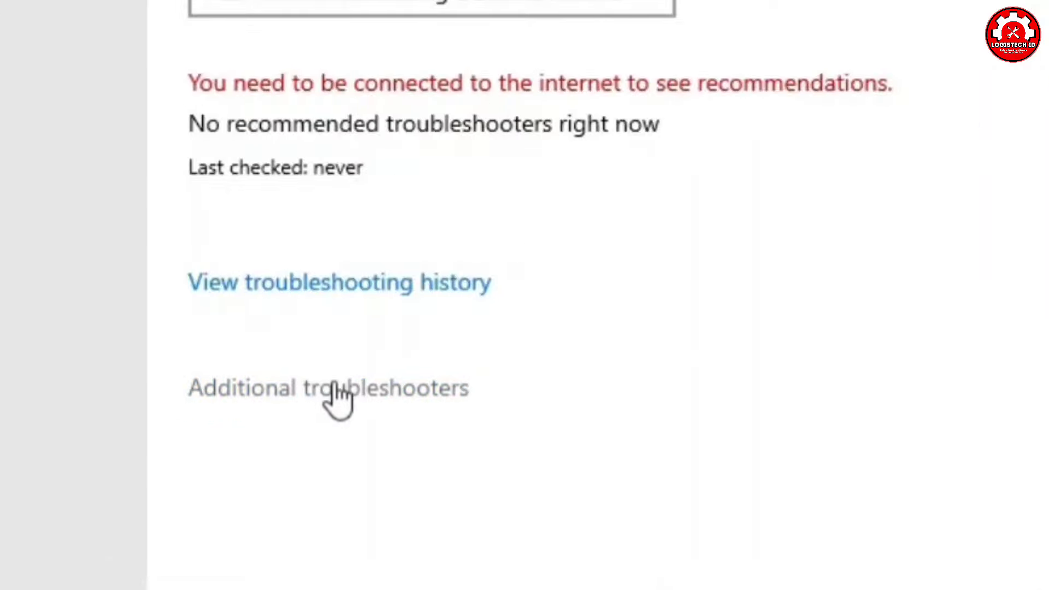
Step: Run the Internet Connections troubleshooter from the additional troubleshooters, choosing to troubleshoot the connection to the Internet
left_click(336, 388)
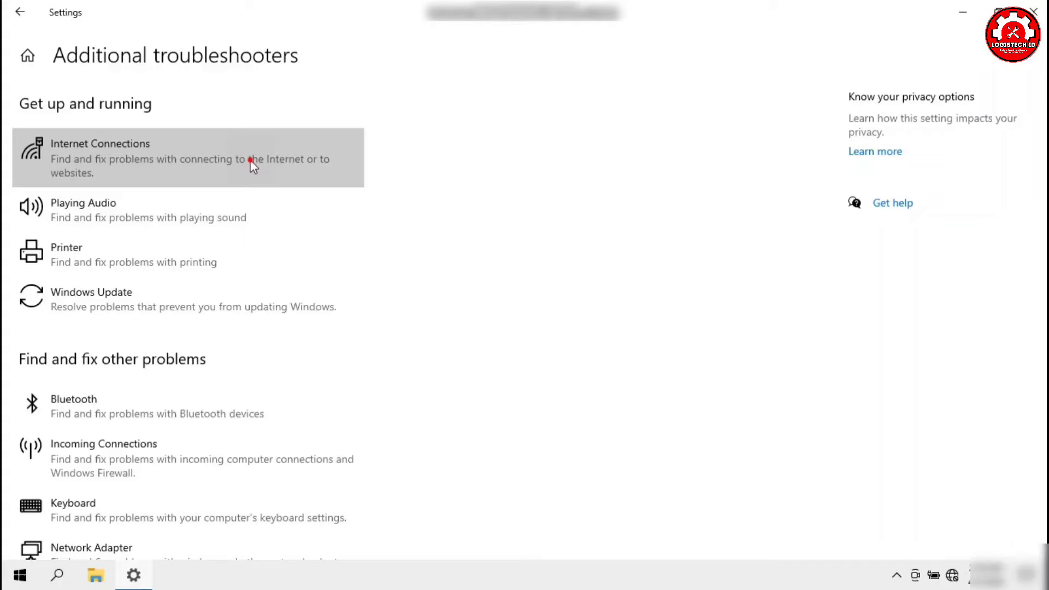
left_click(426, 304)
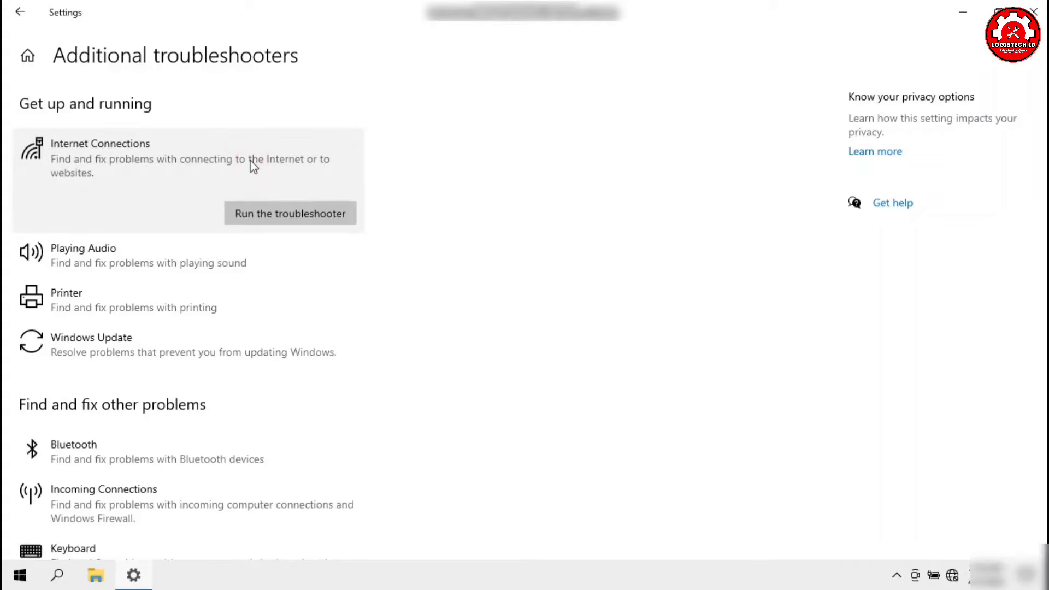
left_click(273, 209)
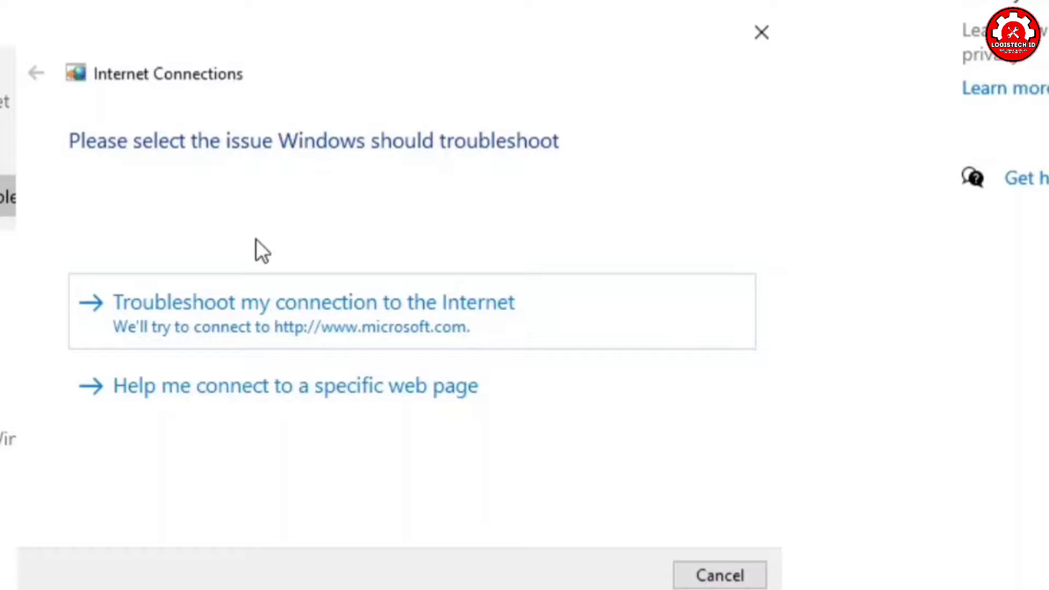
left_click(272, 309)
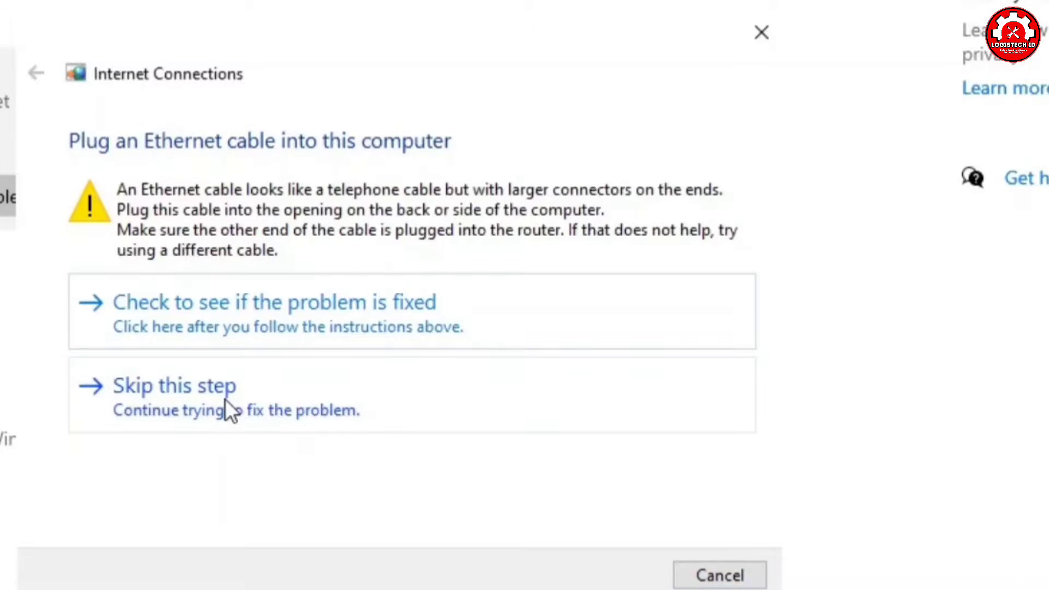
Step: Continue past the Ethernet cable check, try the Wi-Fi adapter repairs as an administrator, and close the troubleshooter after listing the available networks
left_click(356, 299)
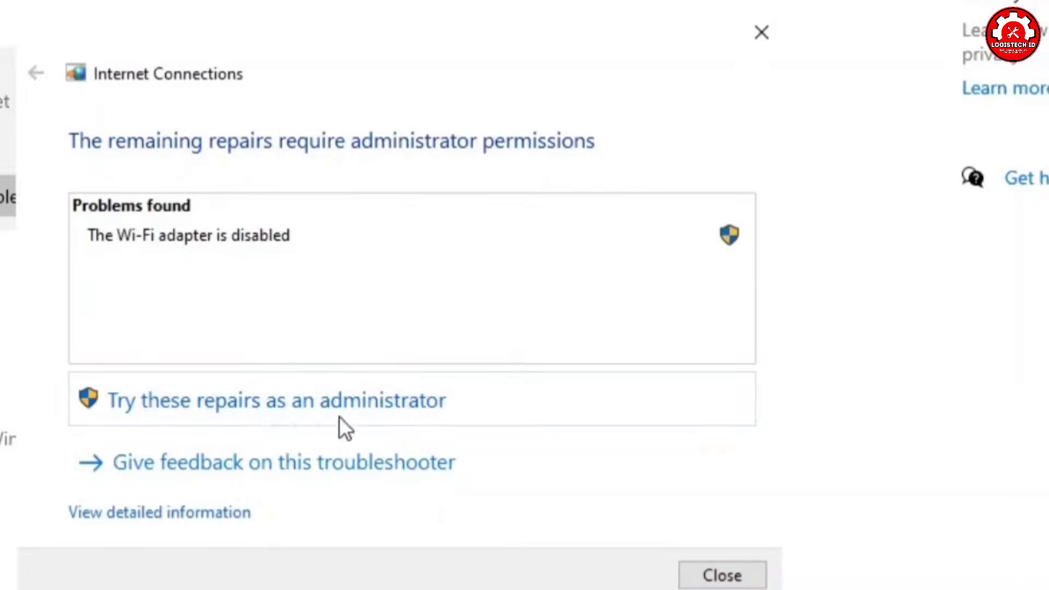
left_click(355, 402)
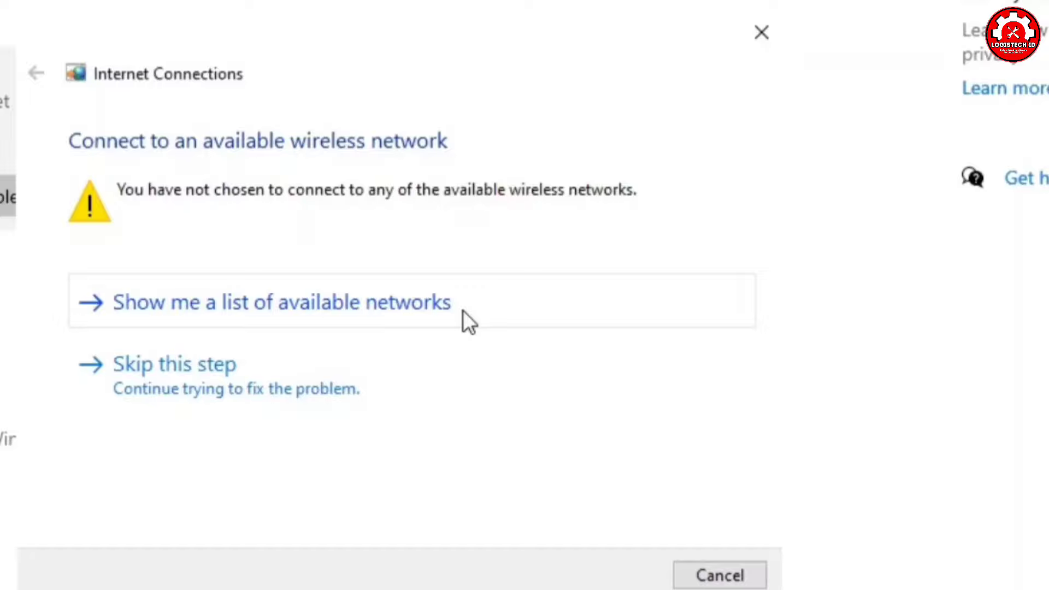
left_click(300, 306)
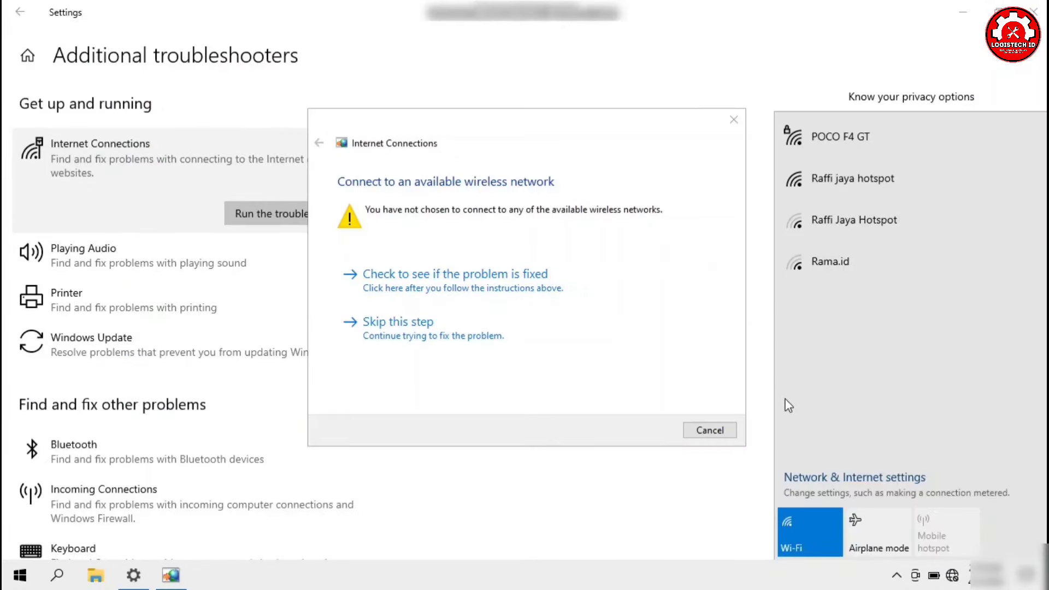
left_click(715, 430)
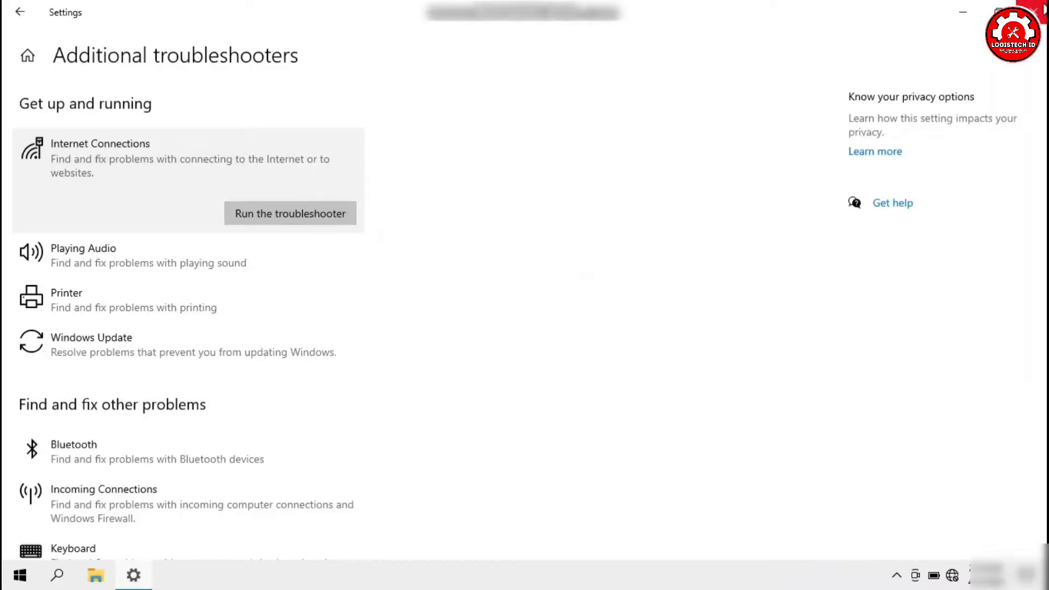
Step: Close Settings and check the list of available Wi-Fi networks from the desktop
left_click(1035, 8)
left_click(915, 574)
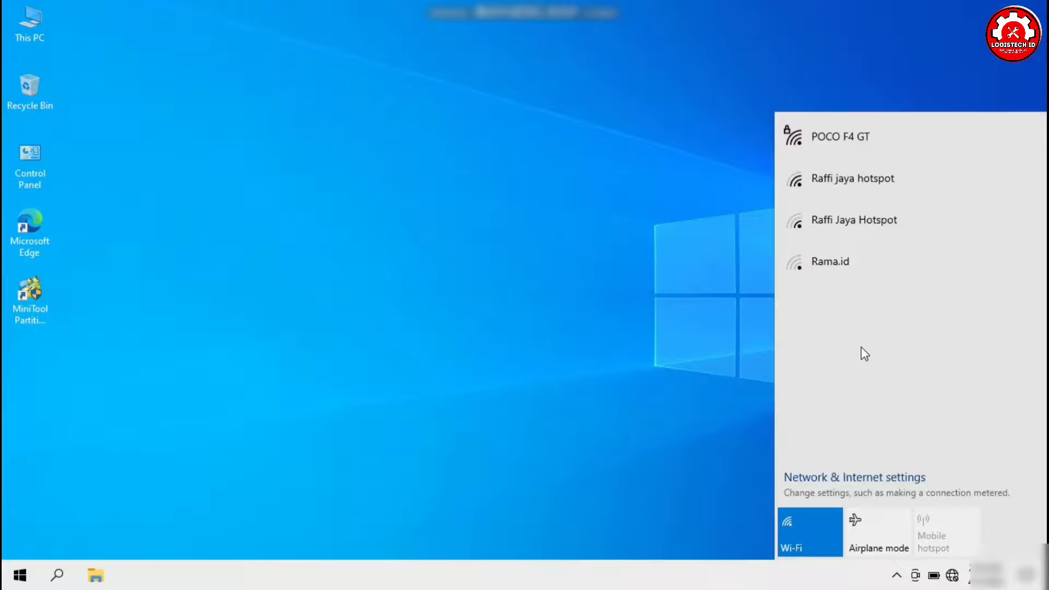
left_click(719, 381)
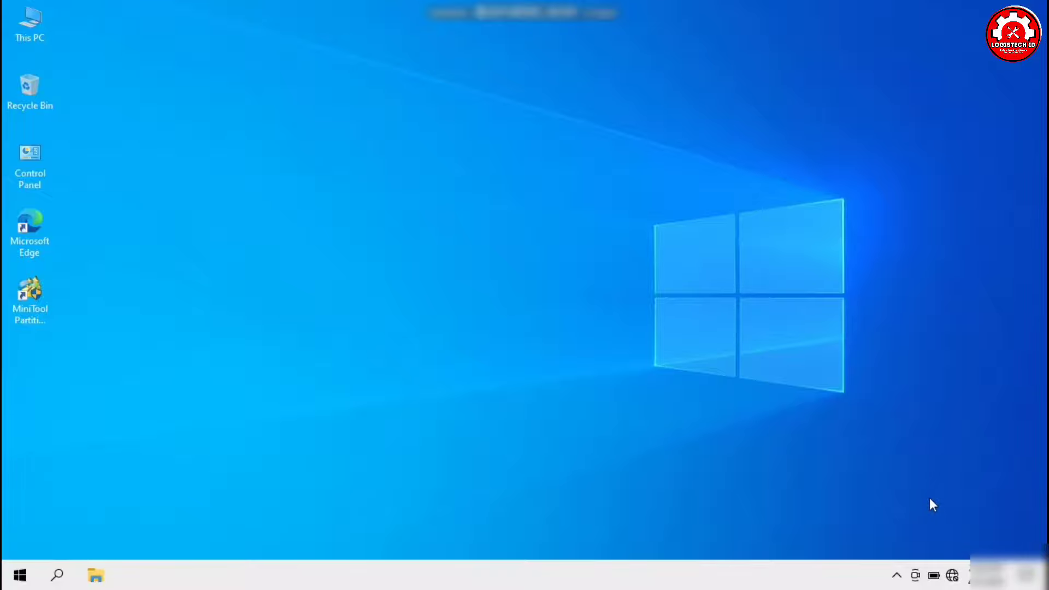
left_click(952, 575)
left_click(525, 312)
Step: Refresh the desktop
right_click(518, 126)
key("Escape")
right_click(535, 136)
left_click(553, 181)
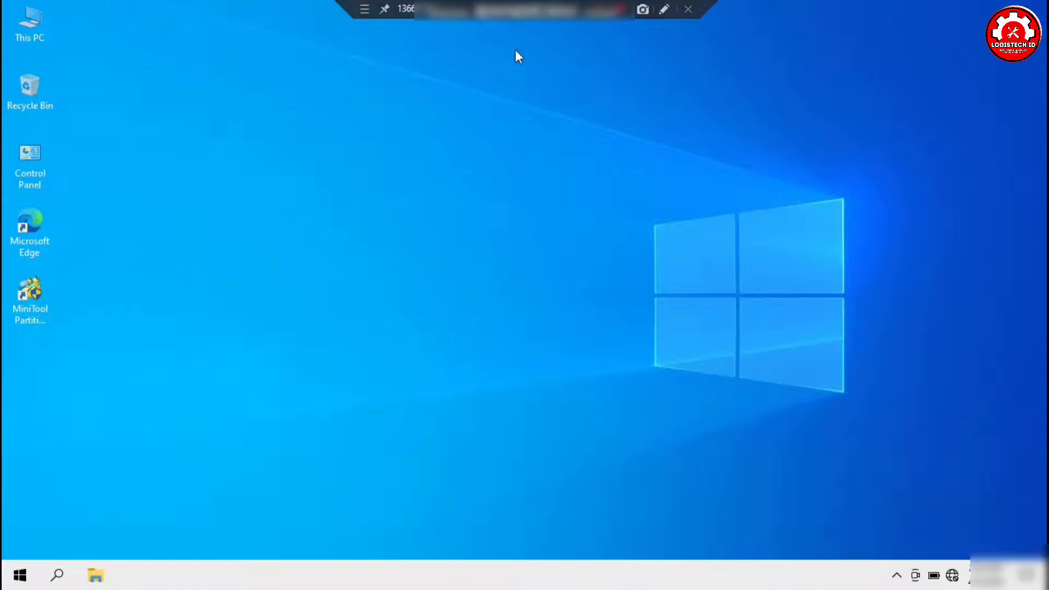
right_click(513, 162)
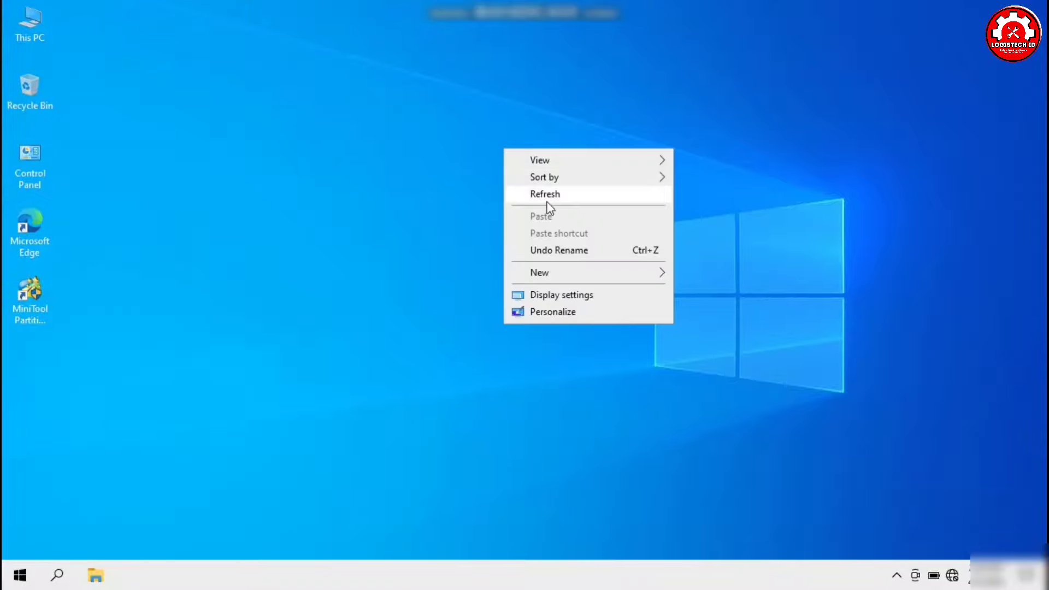